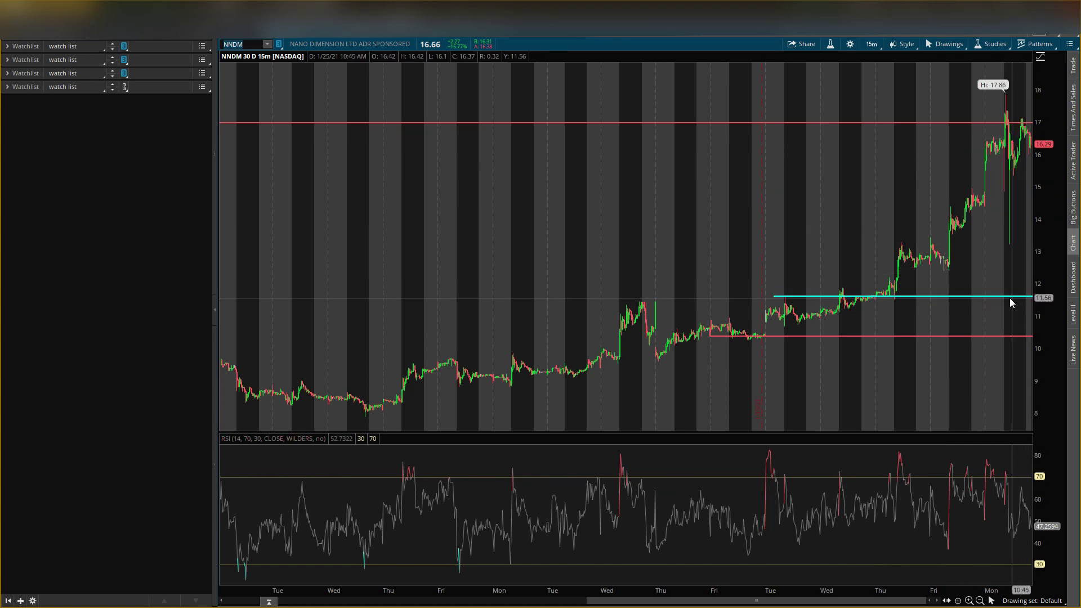
{"action": "right_click", "coordinate": [993, 293]}
{"action": "mouse_move", "coordinate": [1010, 379]}
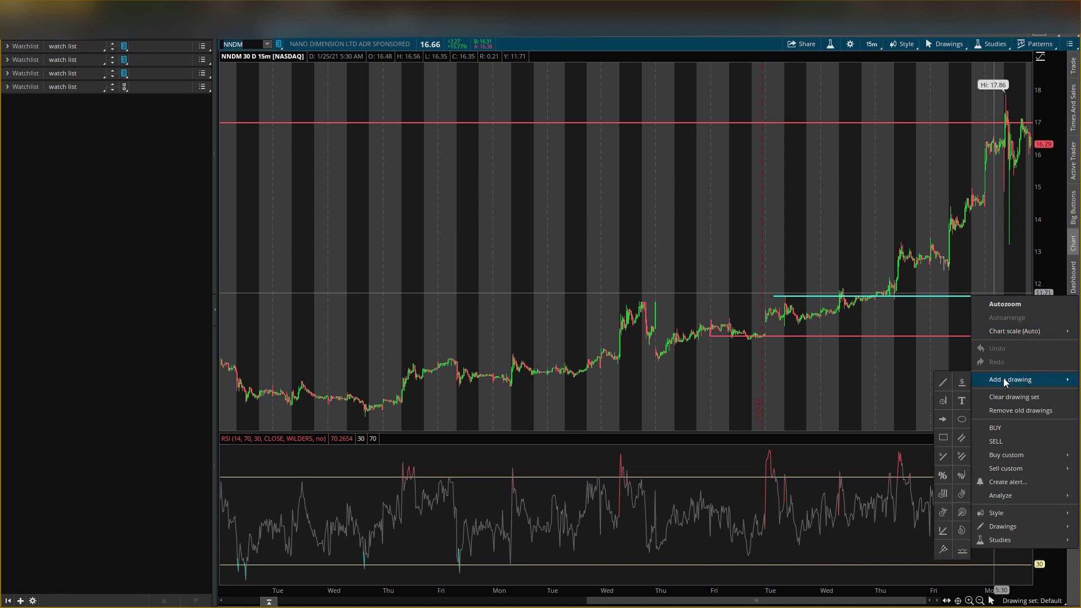
{"action": "left_click", "coordinate": [944, 383]}
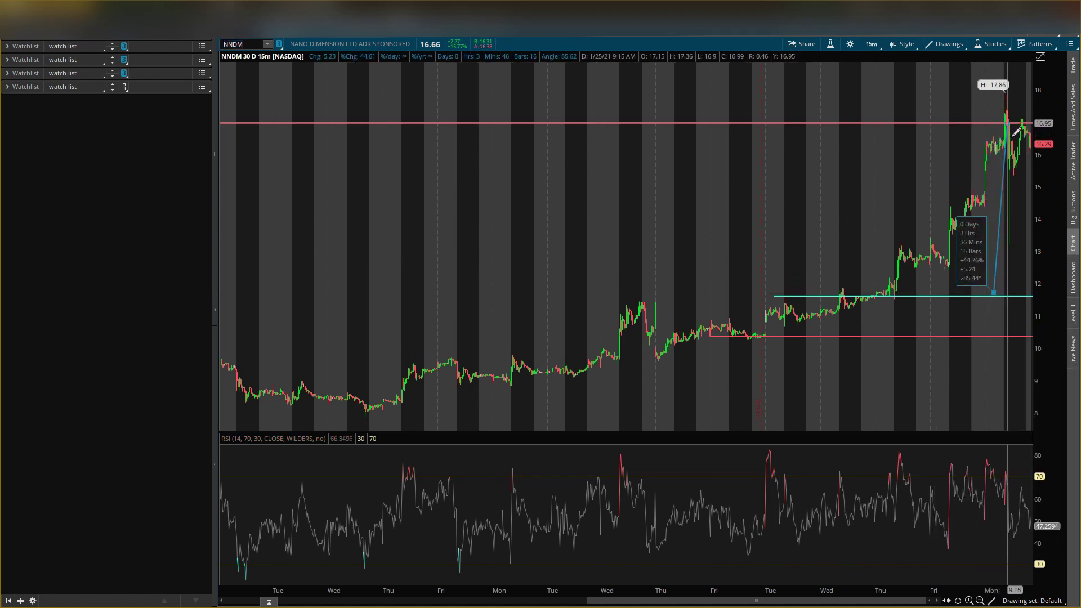
{"action": "right_click", "coordinate": [983, 82]}
{"action": "left_click", "coordinate": [954, 316]}
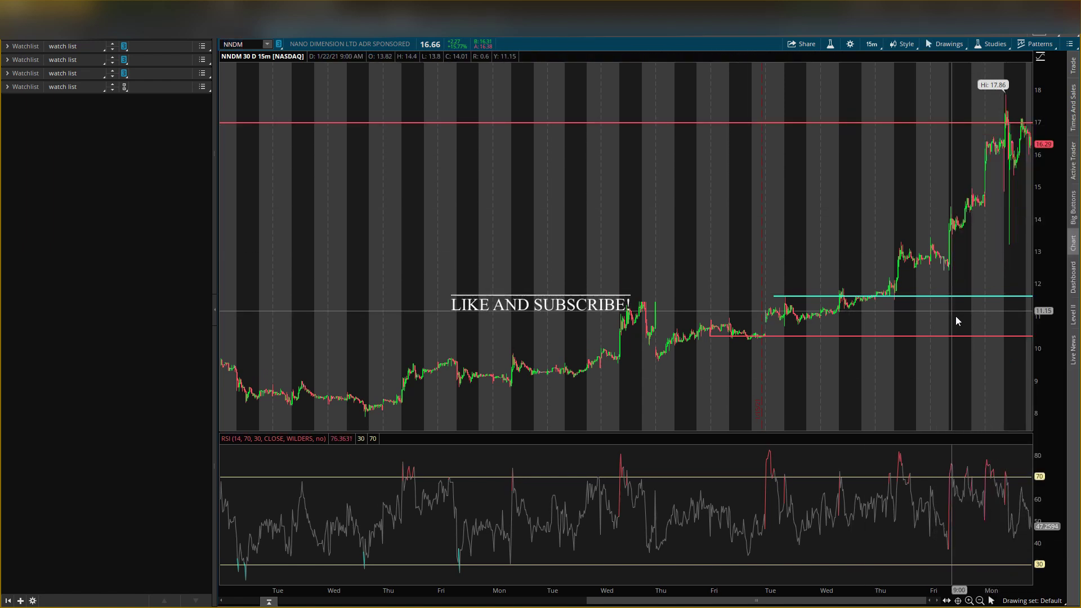